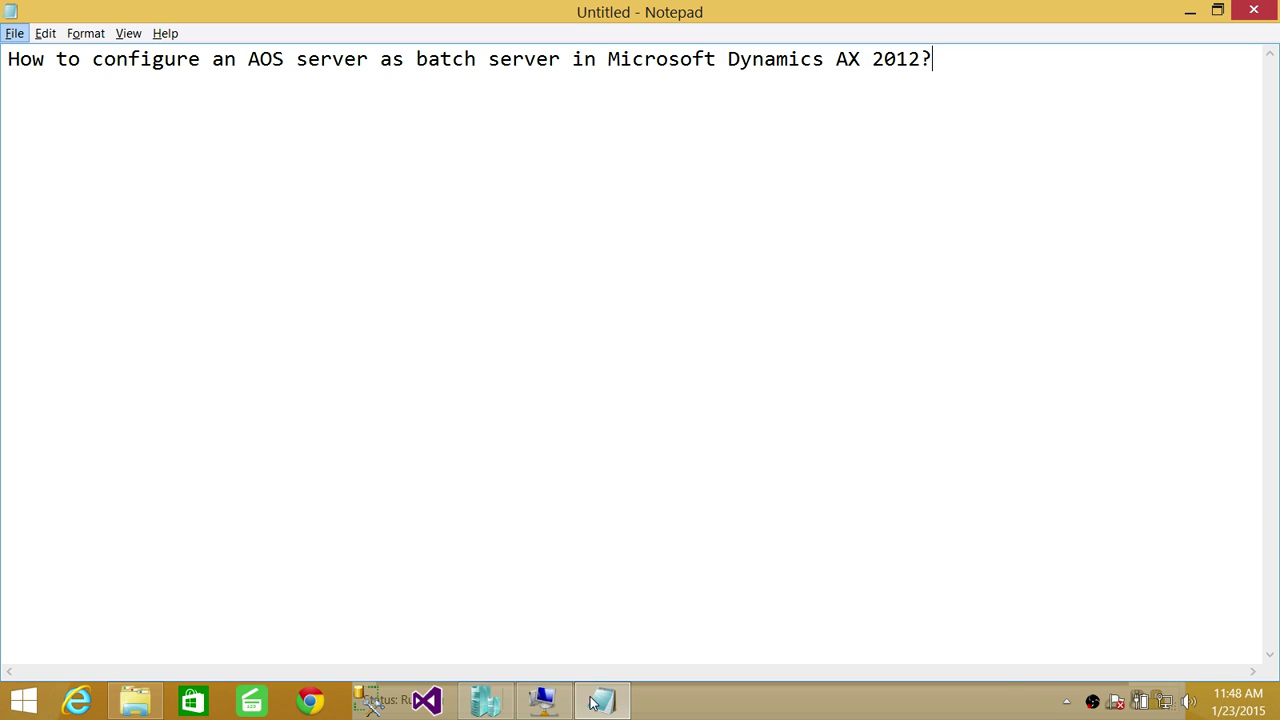
# Unlock the virtual machine via Ctrl+Alt+Delete by signing in with the account password
pyautogui.click(530, 703)
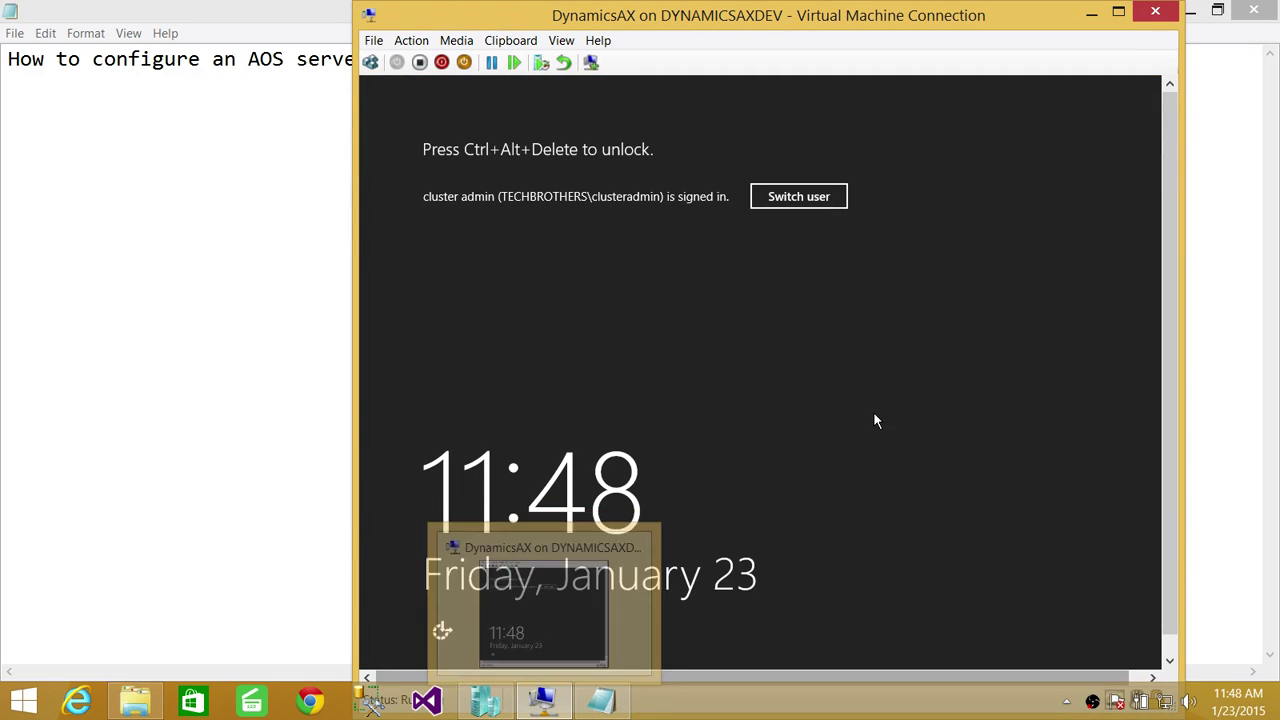
pyautogui.click(369, 68)
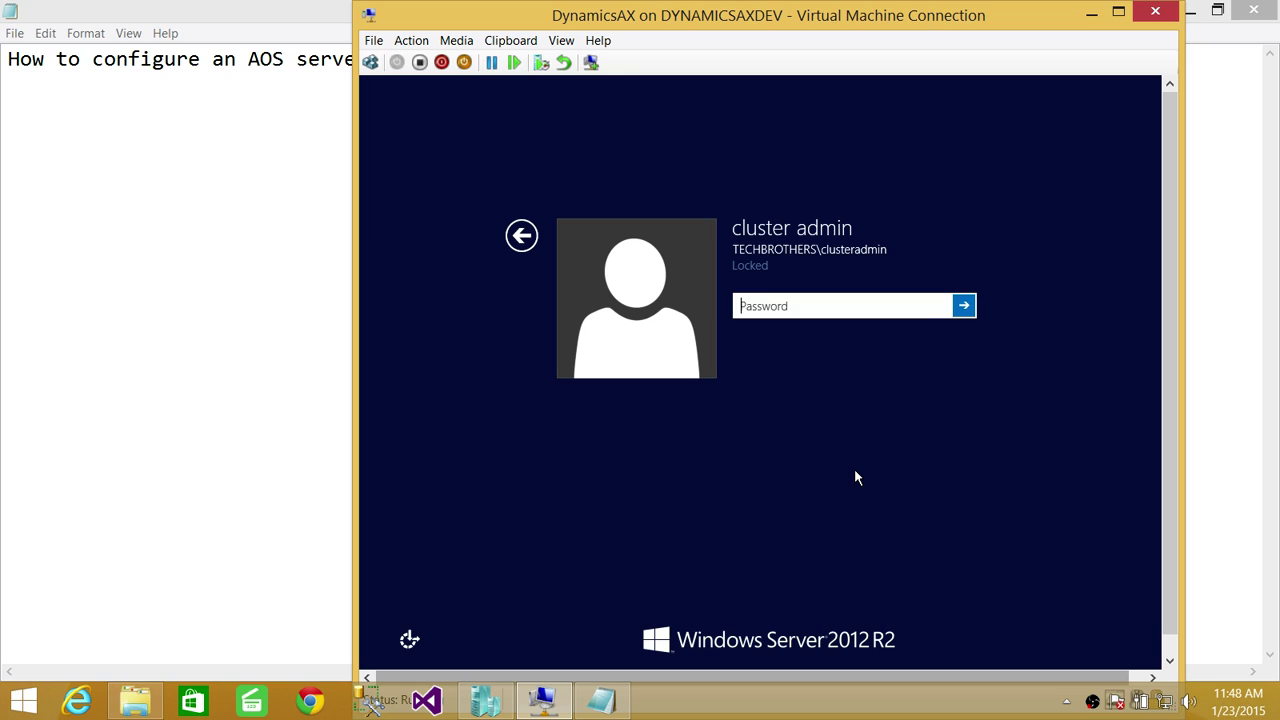
pyautogui.write('••••••')
pyautogui.write('•••')
pyautogui.press('Return')
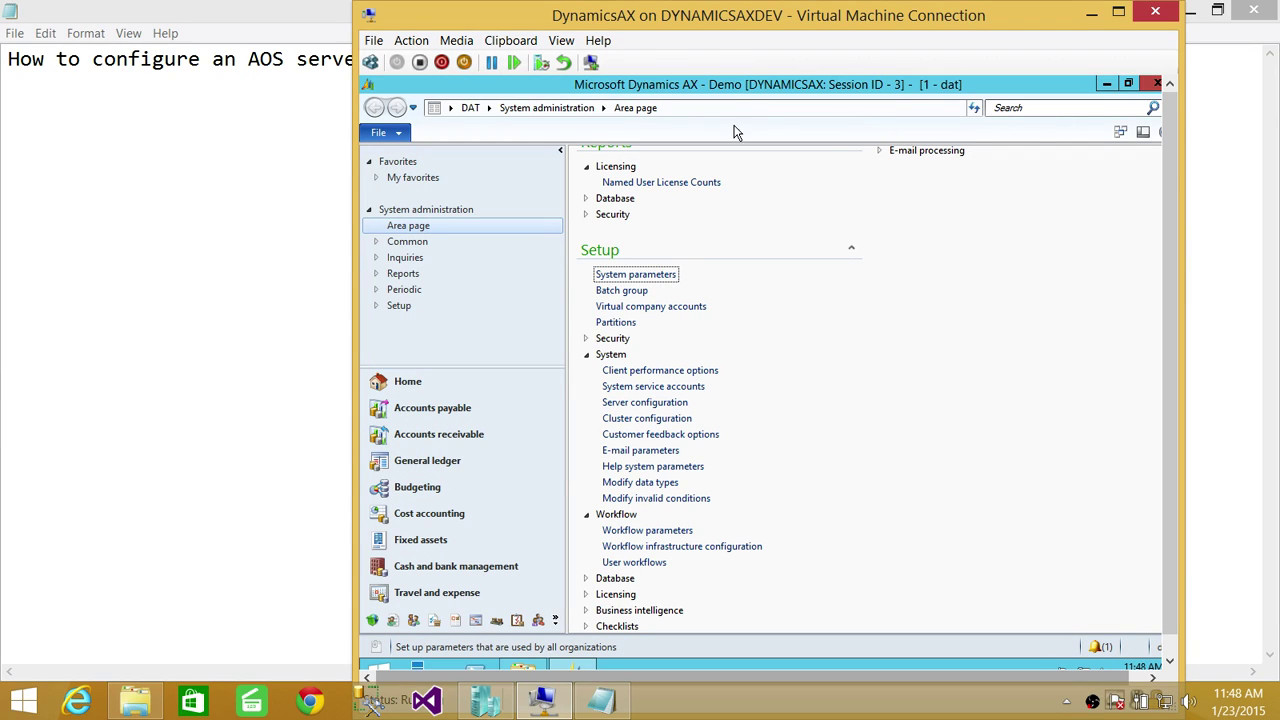
pyautogui.click(555, 622)
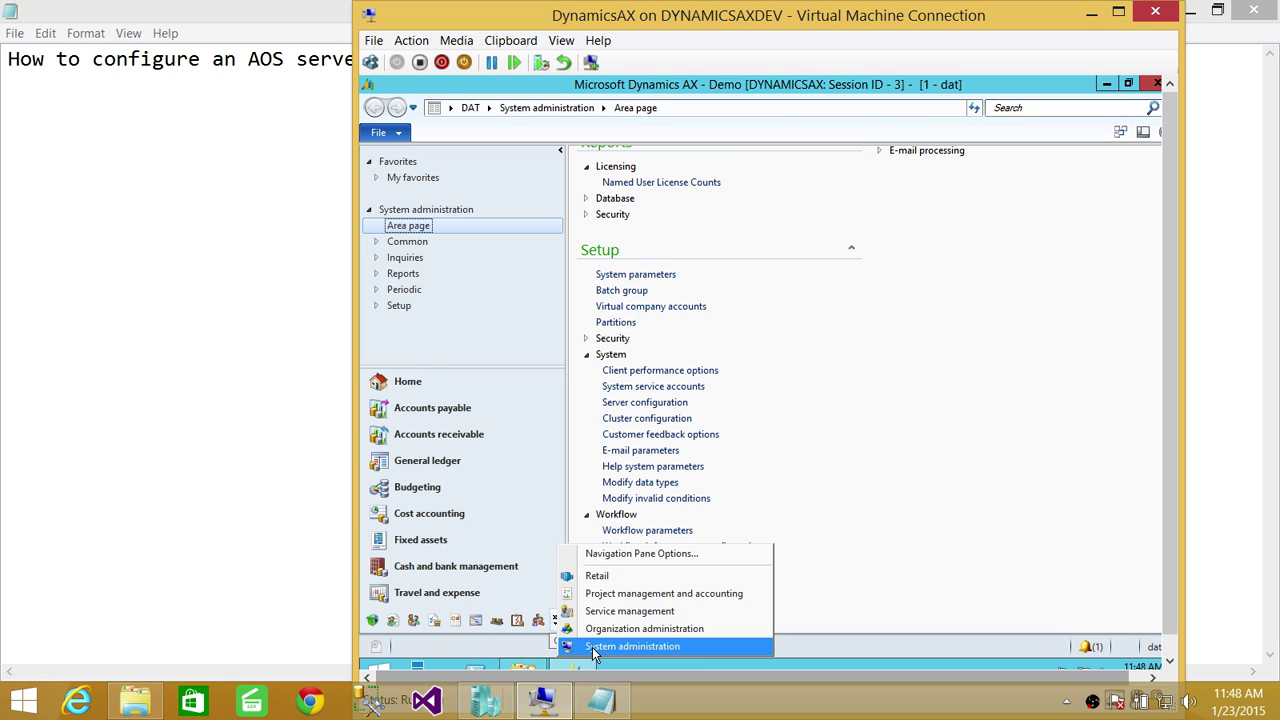
pyautogui.click(592, 647)
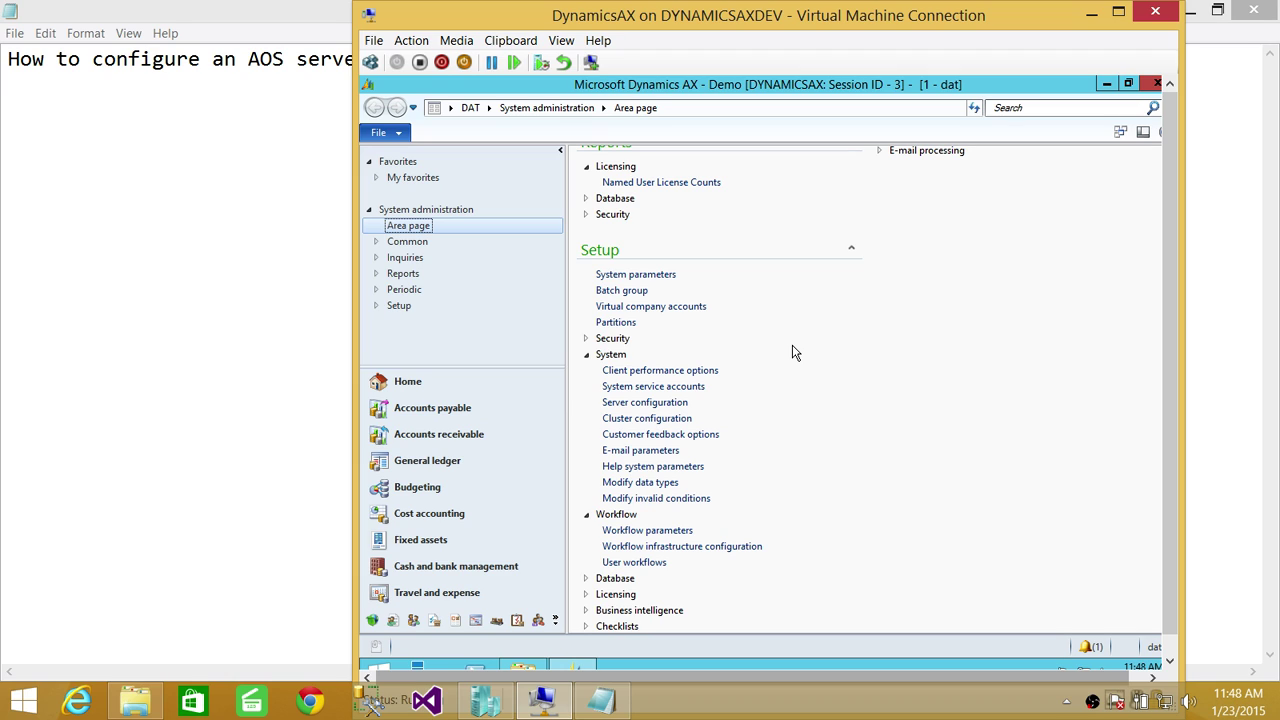
pyautogui.click(286, 112)
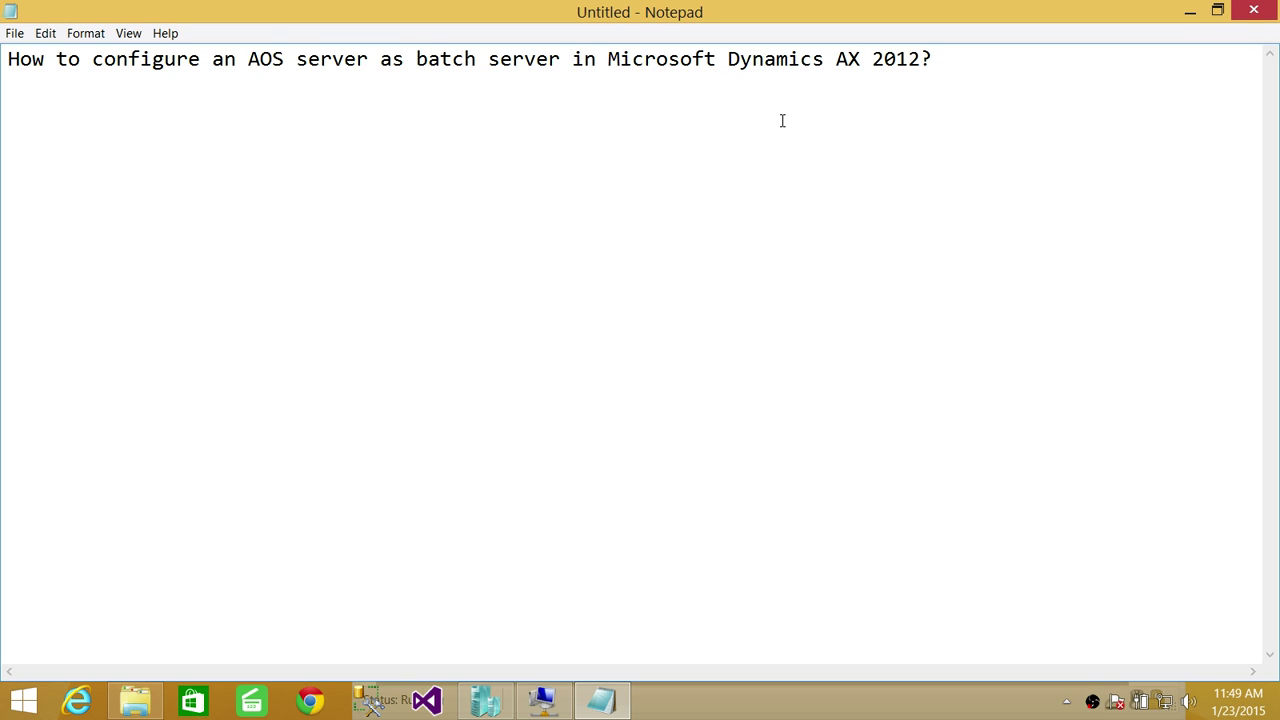
pyautogui.click(566, 712)
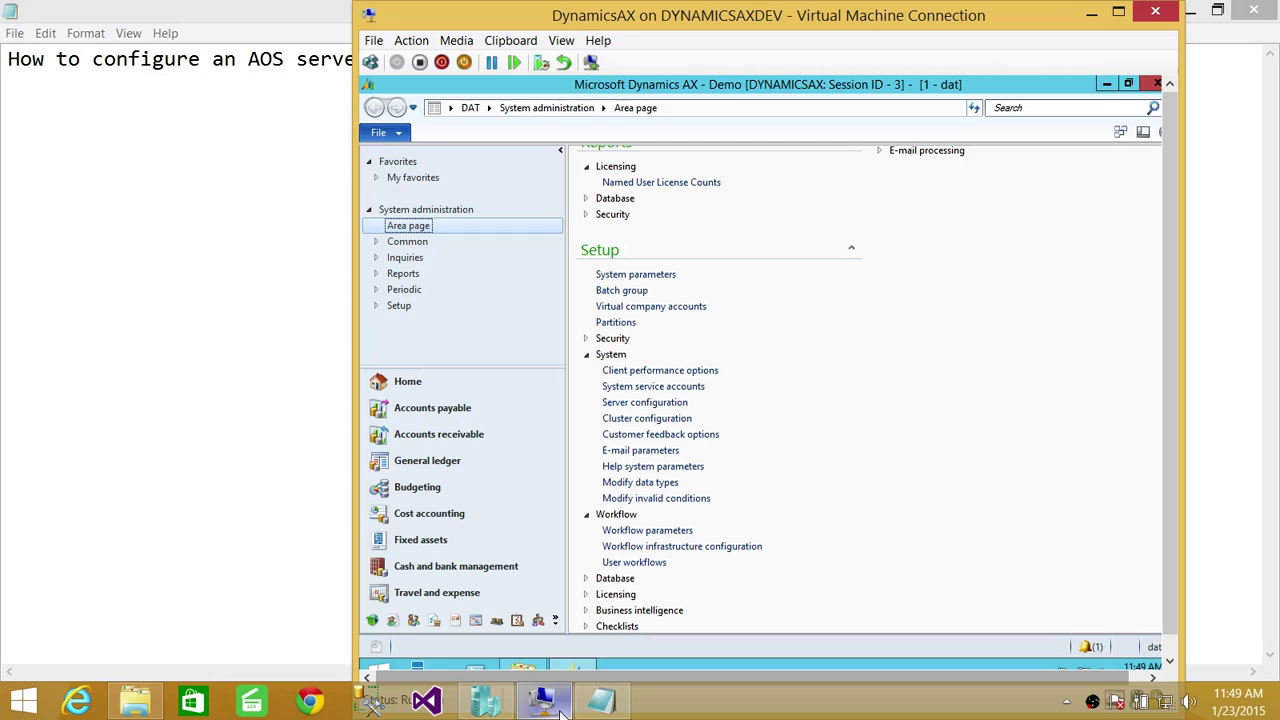
# Open System > Server configuration and select the 01@DYNAMICSAX server to review its batch schedule
pyautogui.click(636, 404)
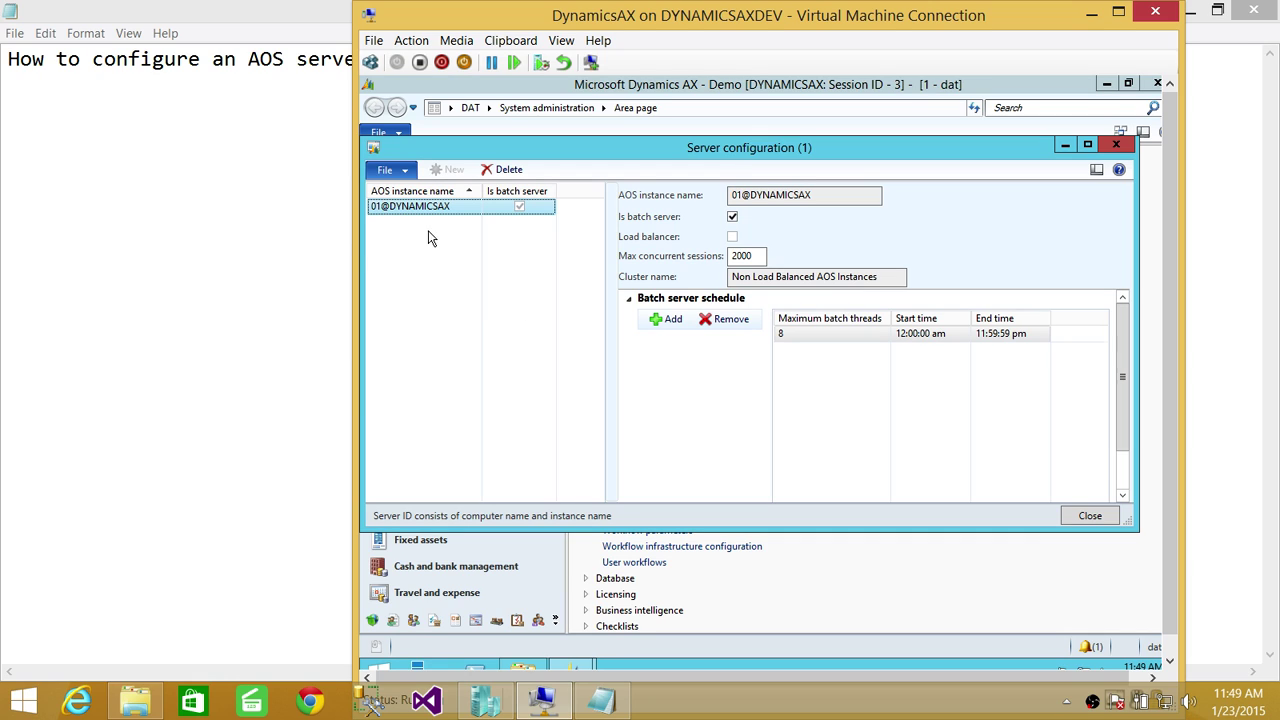
pyautogui.click(478, 206)
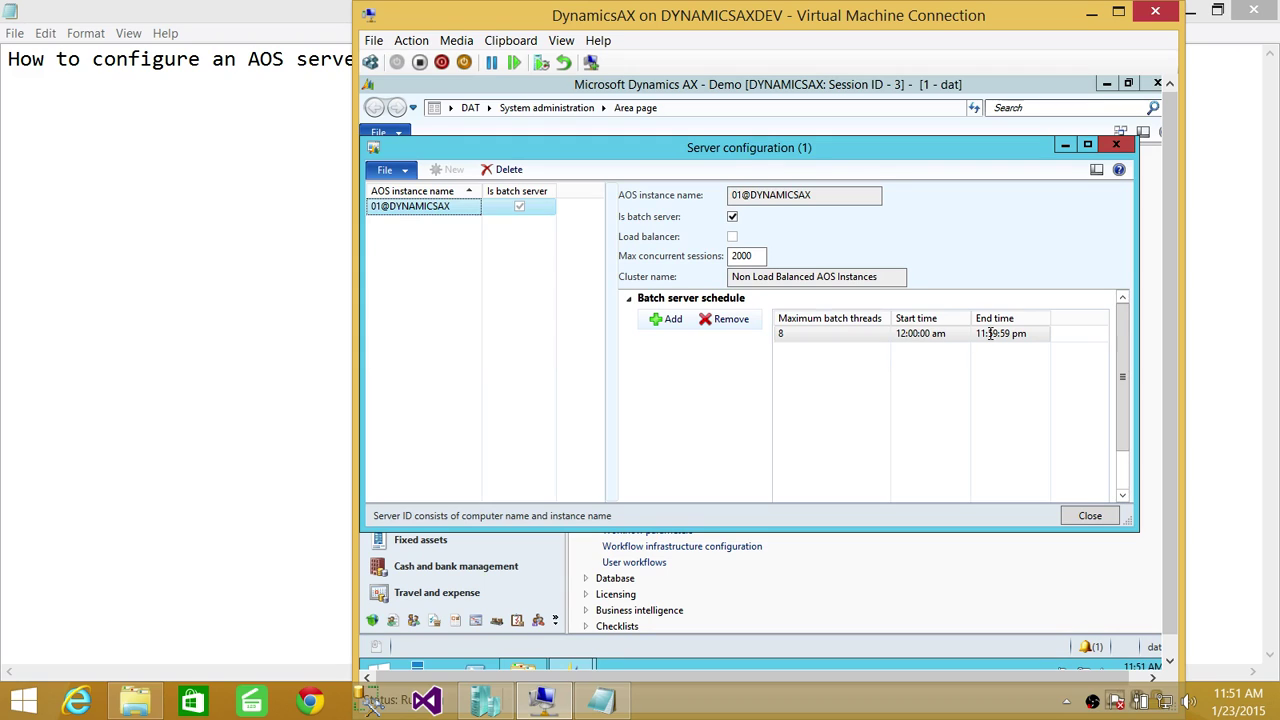
pyautogui.click(922, 335)
pyautogui.click(903, 336)
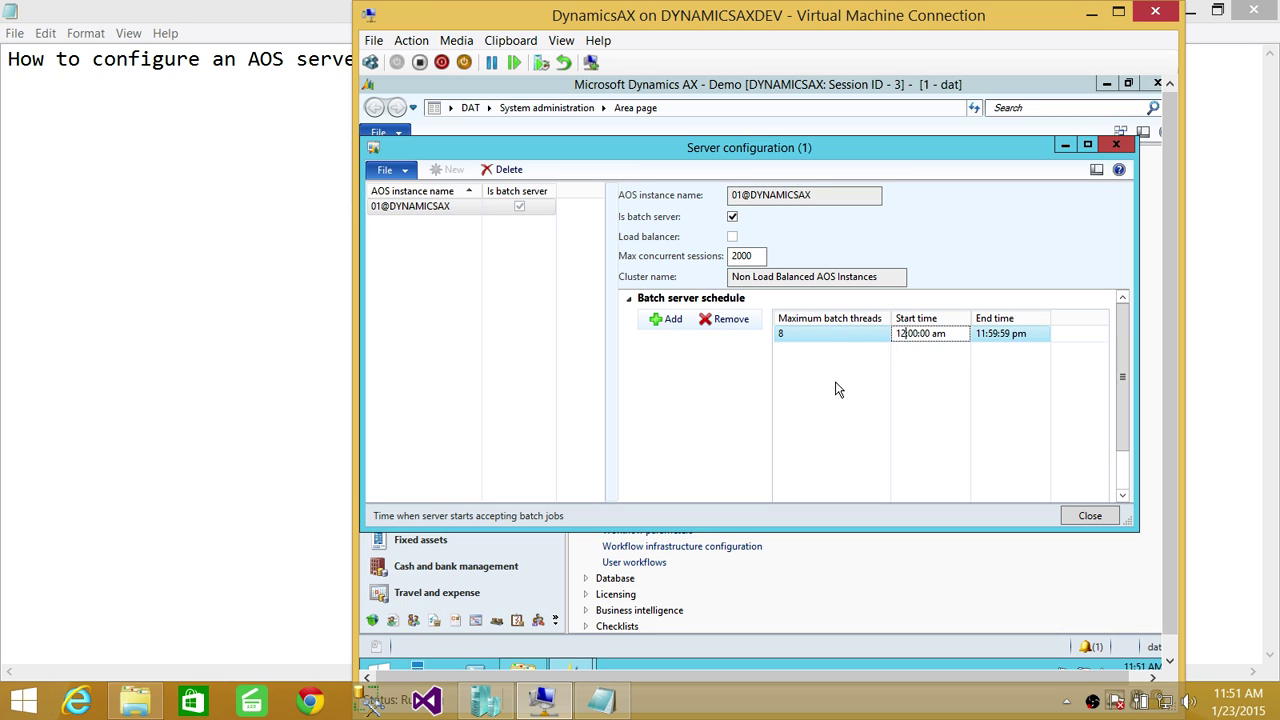
pyautogui.hotkey('ctrl', 'a')
pyautogui.click(795, 336)
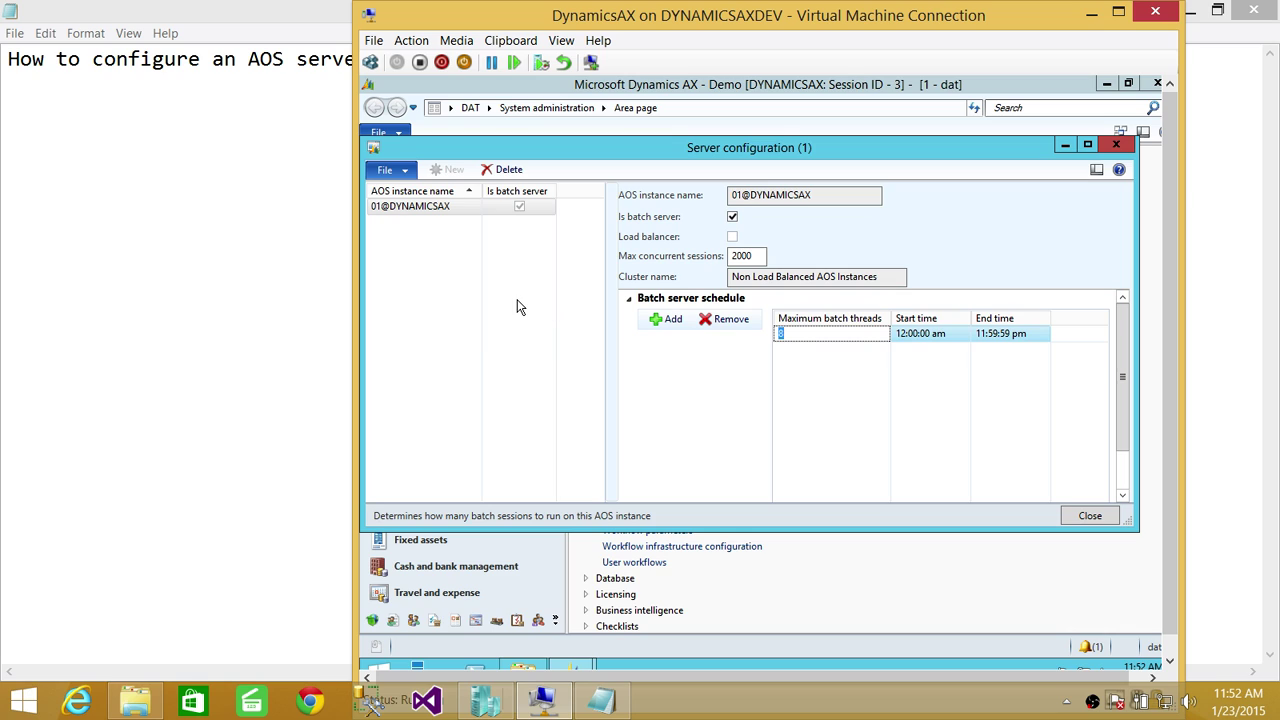
pyautogui.click(517, 306)
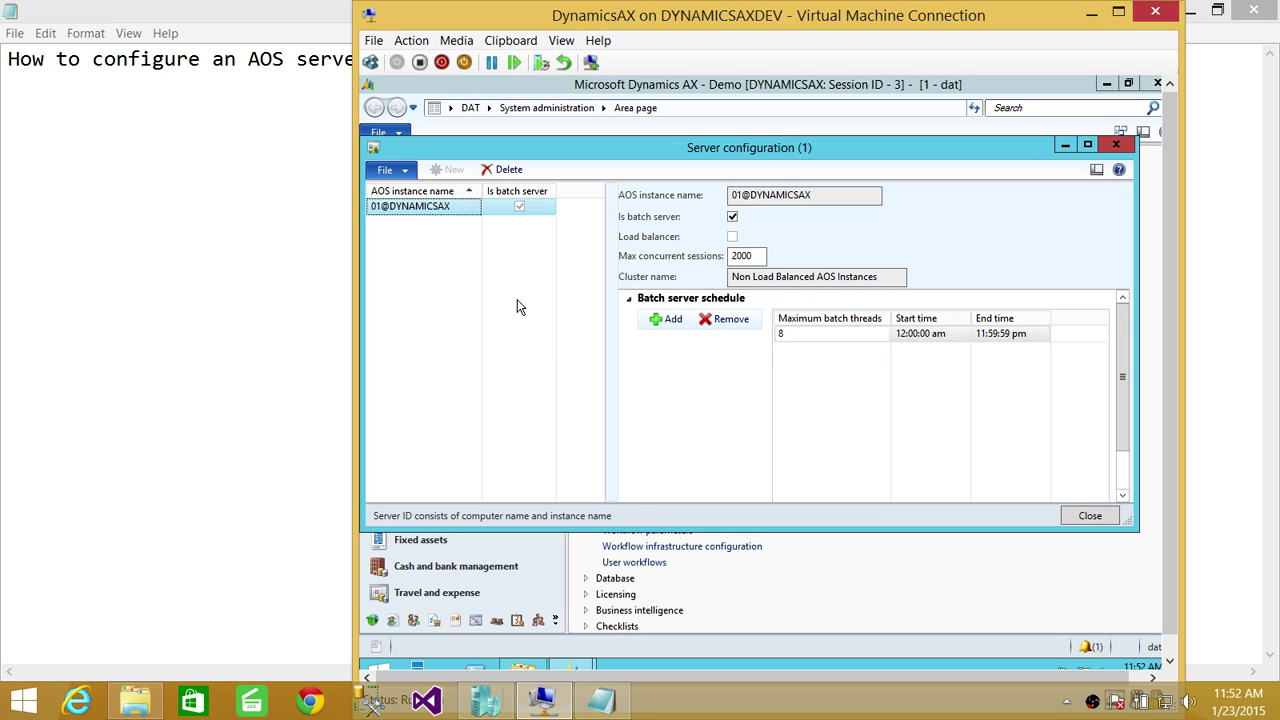